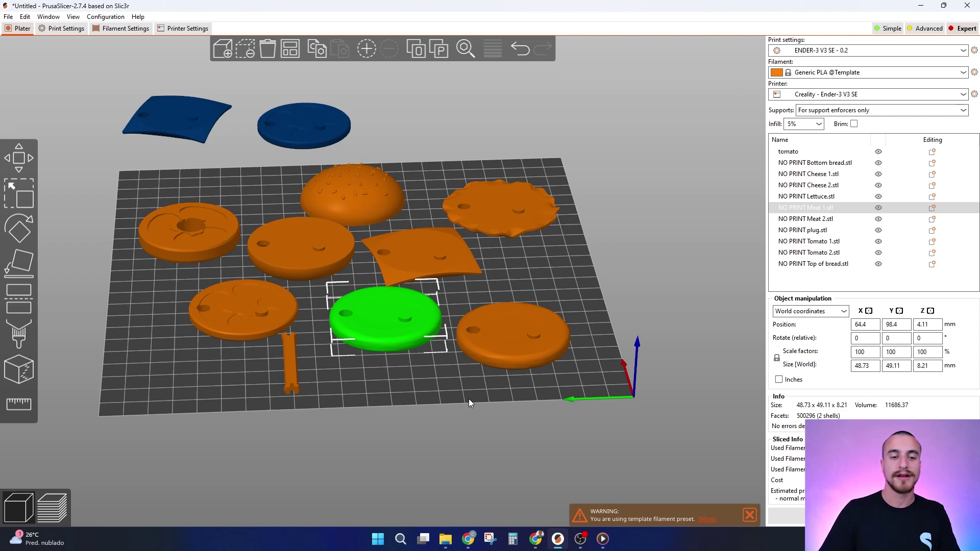
Step: Move the discs, cheese, burger top and tomato ring off the bed, leaving the square piece and plug
drag(460, 371, 692, 242)
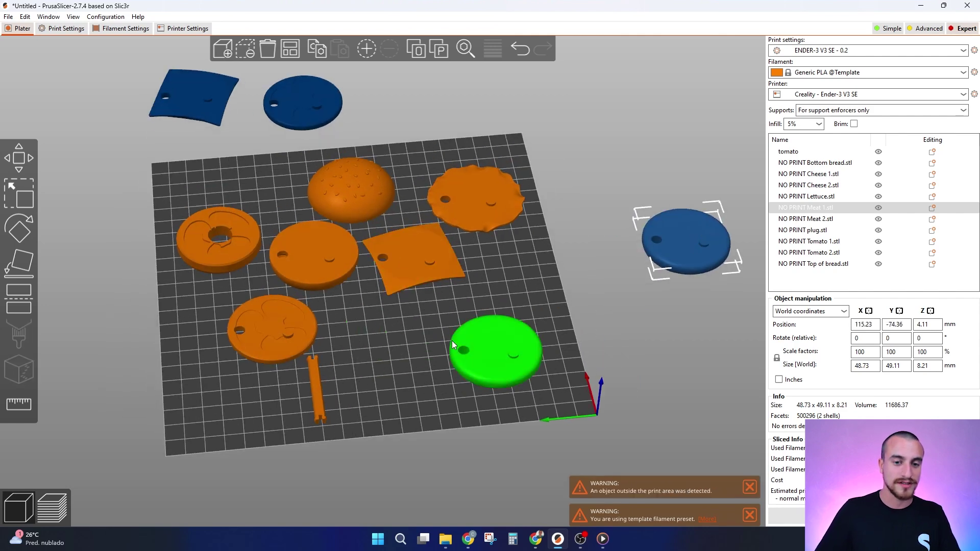
drag(452, 341, 598, 161)
drag(305, 250, 577, 78)
drag(269, 296, 679, 326)
drag(427, 266, 386, 284)
drag(463, 196, 434, 70)
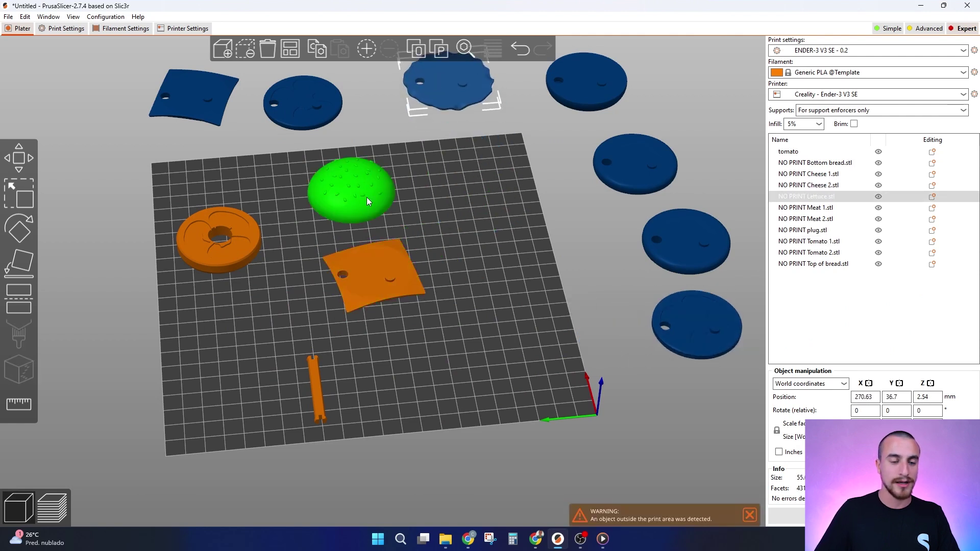
mouse_move(366, 197)
mouse_down()
mouse_move(377, 100)
mouse_move(364, 78)
mouse_up()
drag(254, 250, 100, 299)
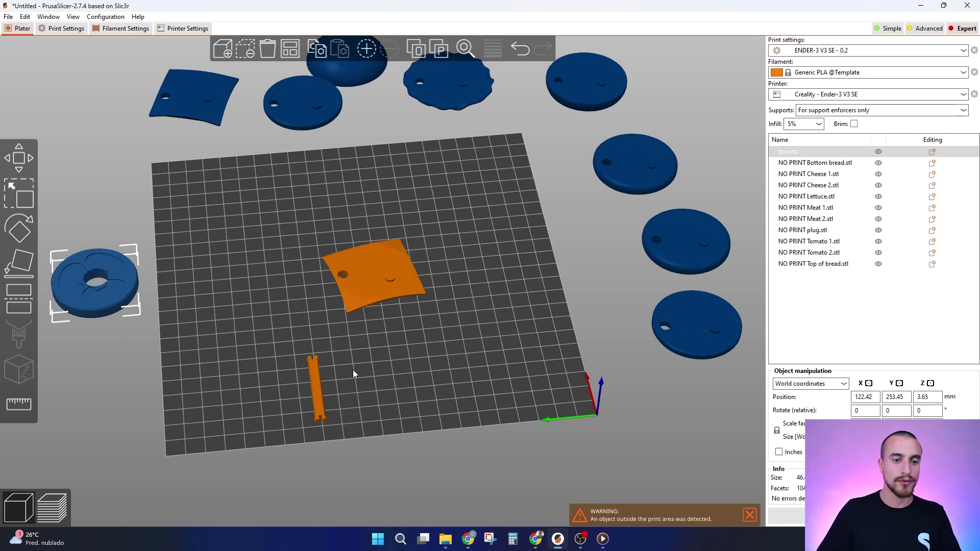
drag(314, 375, 256, 273)
scroll(380, 301, up, 5)
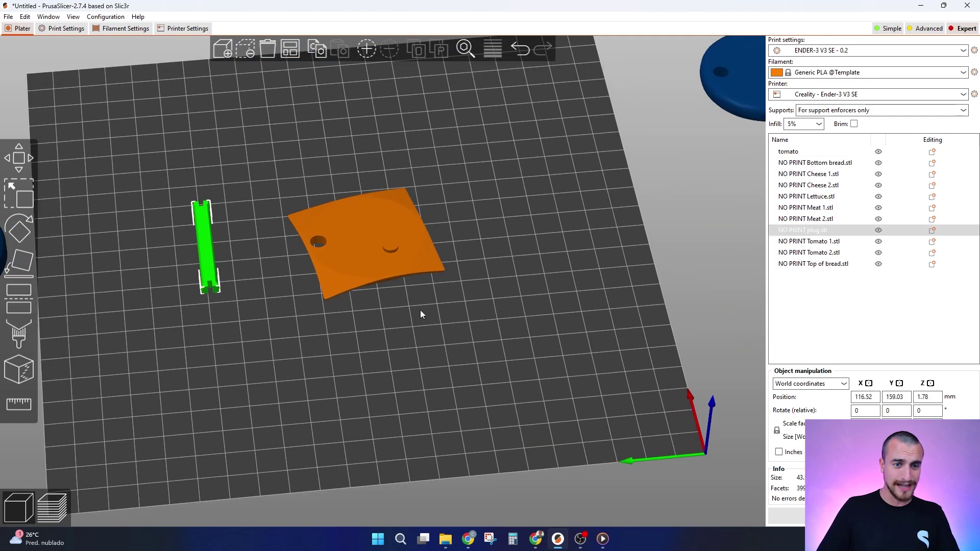
scroll(420, 311, down, 3)
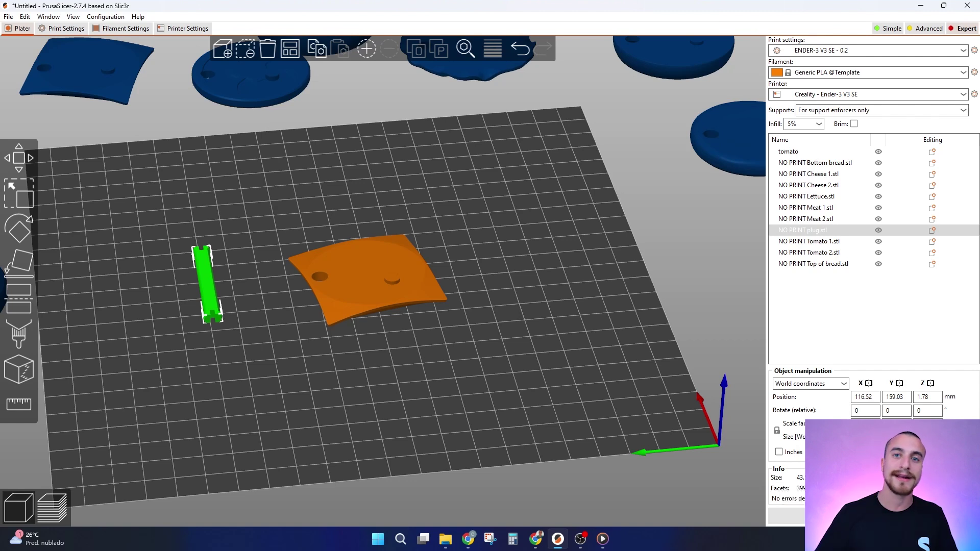
Step: Slice the square piece and plug, then scrub the layer preview from 4.60 mm down to 2.20 mm
key(ctrl+r)
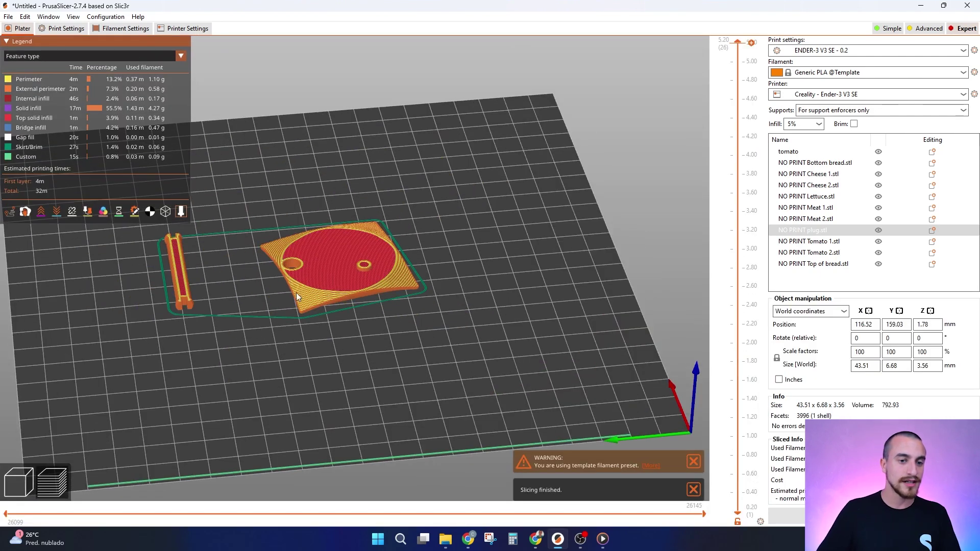
scroll(291, 235, up, 3)
drag(738, 43, 743, 229)
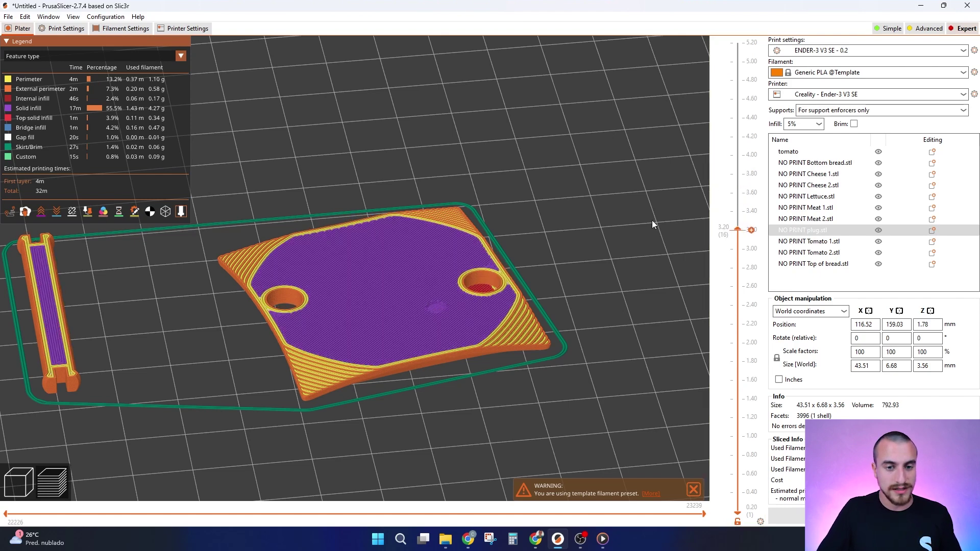
drag(532, 305, 490, 253)
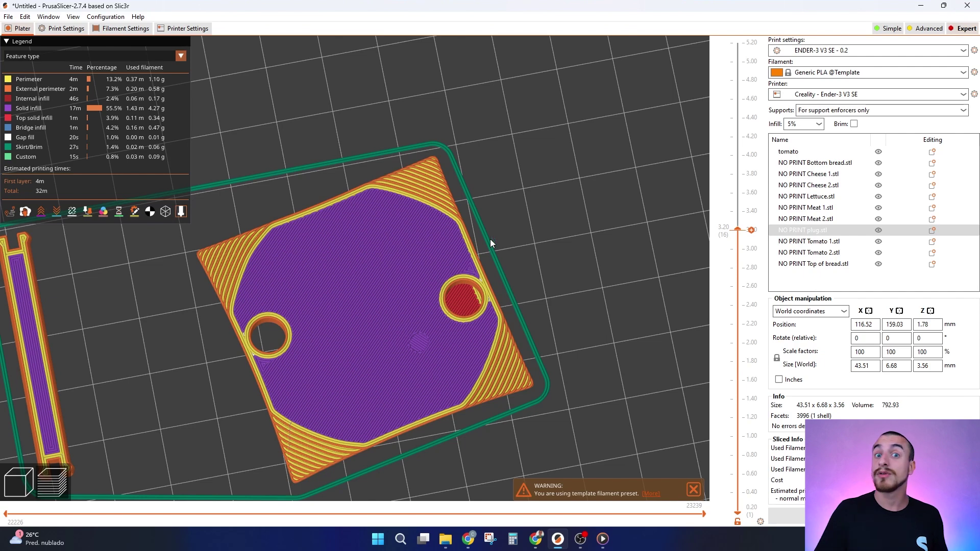
drag(531, 297, 504, 240)
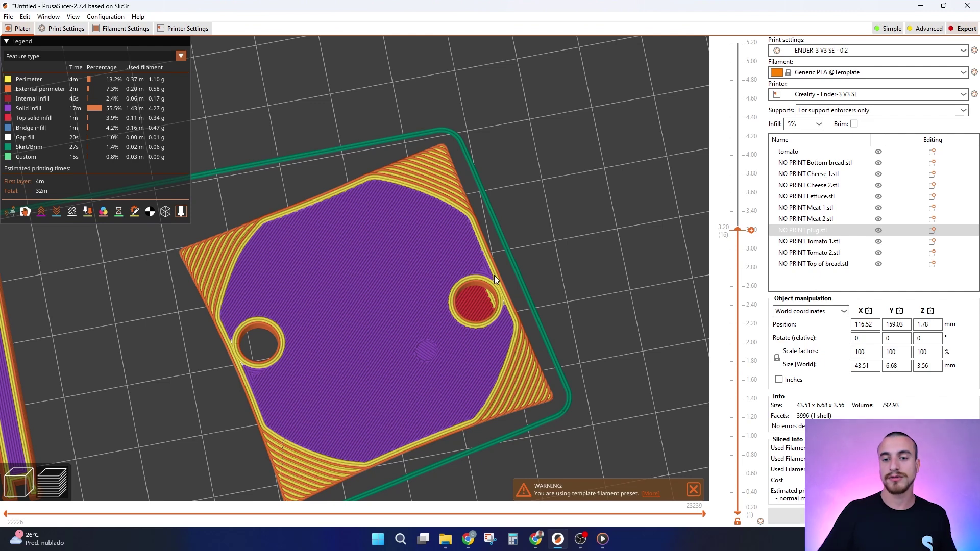
drag(507, 283, 580, 287)
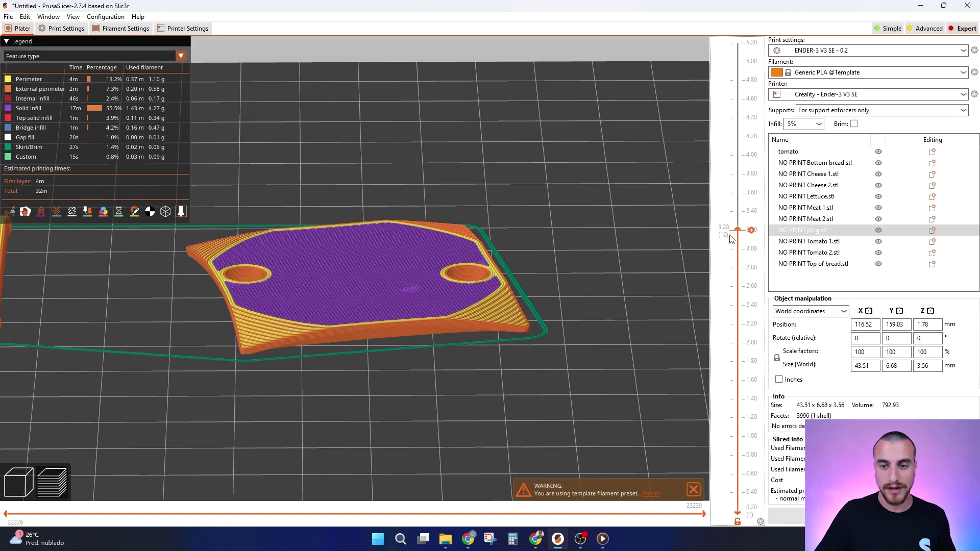
drag(740, 230, 736, 210)
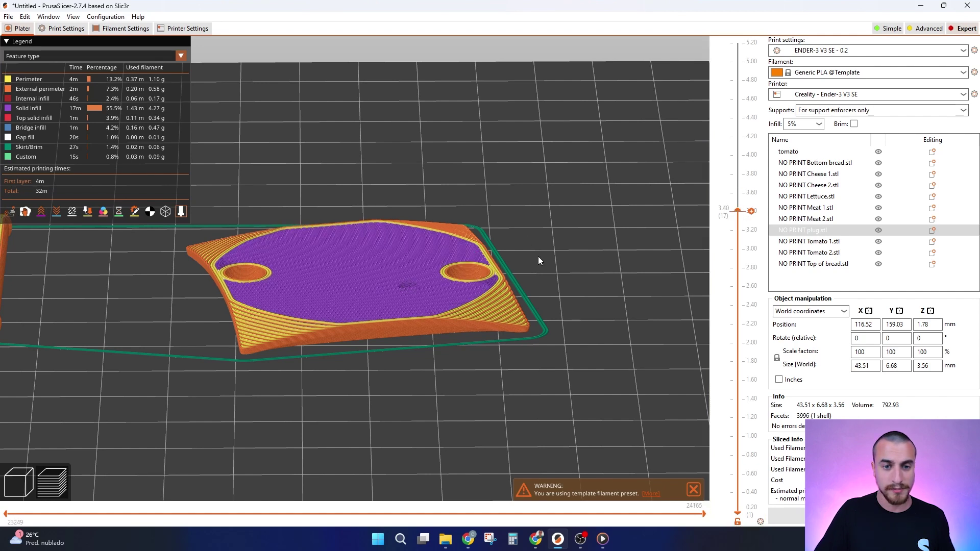
Step: Add a pause print (M601) at 3.4 mm, replacing the default text with 'place the magnets'
scroll(538, 271, up, 5)
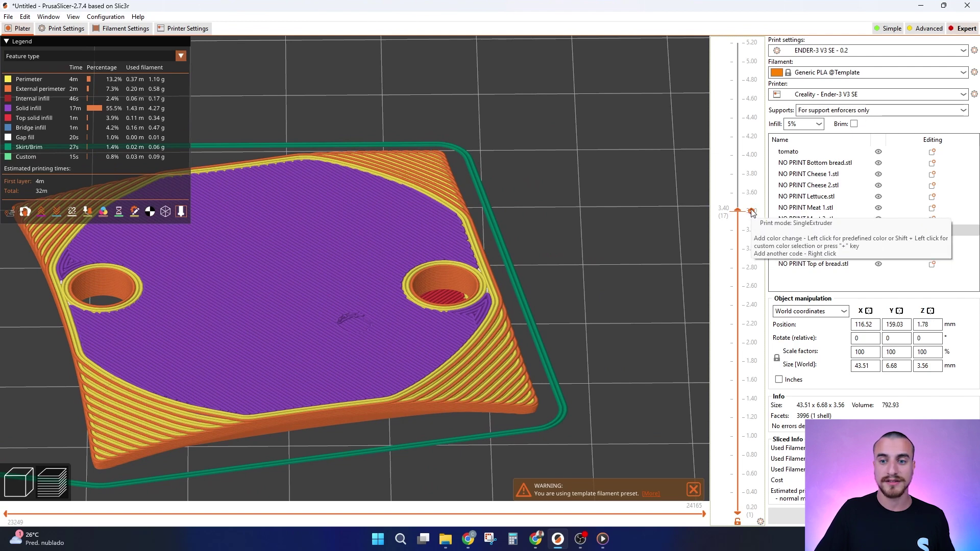
right_click(752, 210)
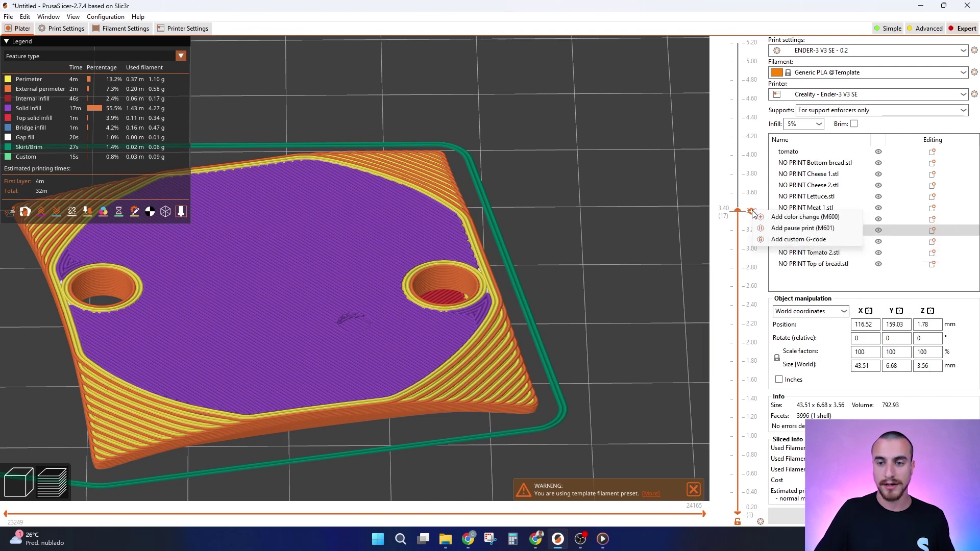
click(780, 230)
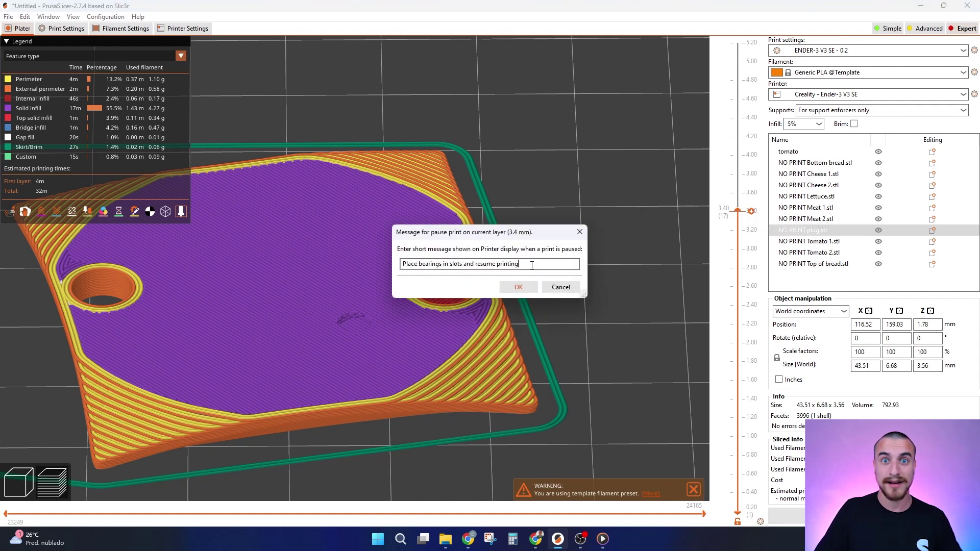
drag(530, 266, 403, 266)
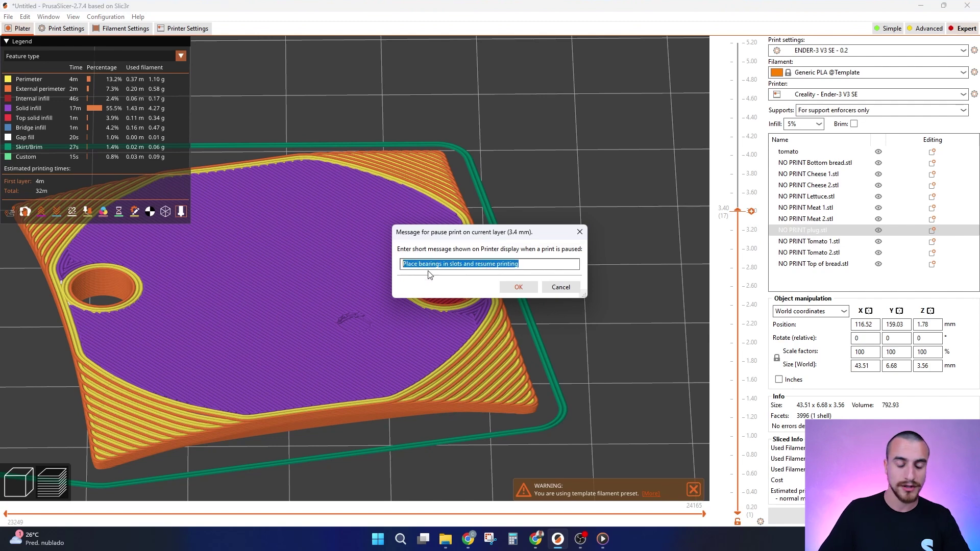
key(BackSpace)
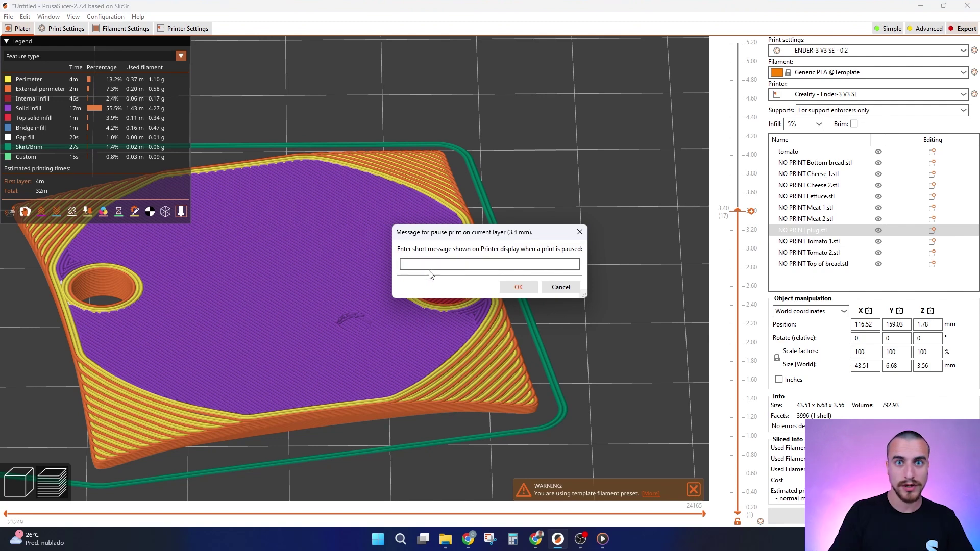
text(place )
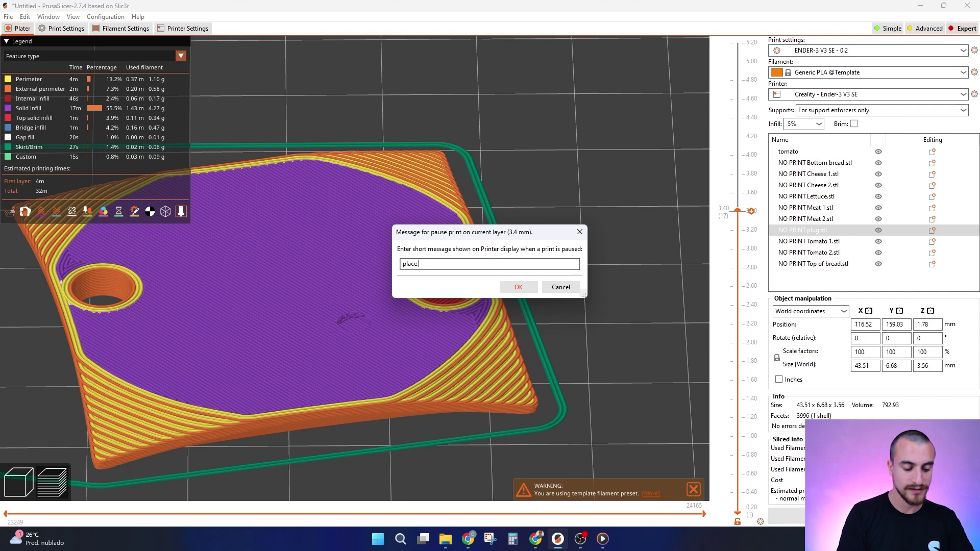
text(the magnets)
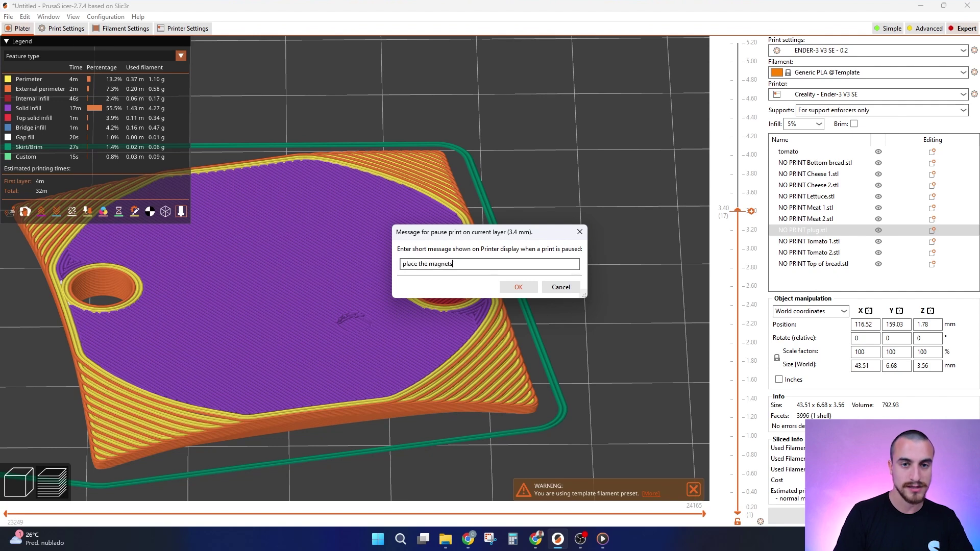
click(521, 289)
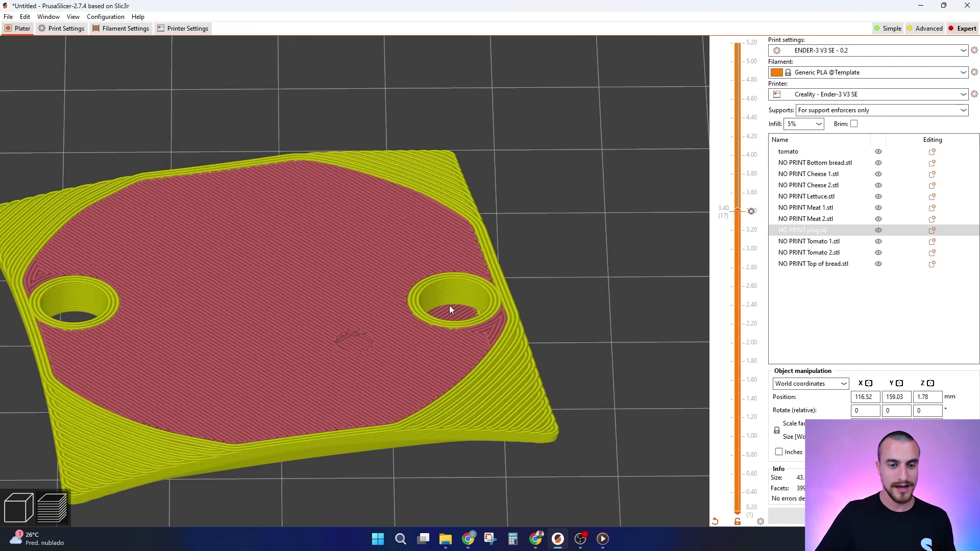
Step: Review the sliced layers from 3.80 mm up to 4.60 mm above the 3.4 mm pause
drag(738, 211, 739, 175)
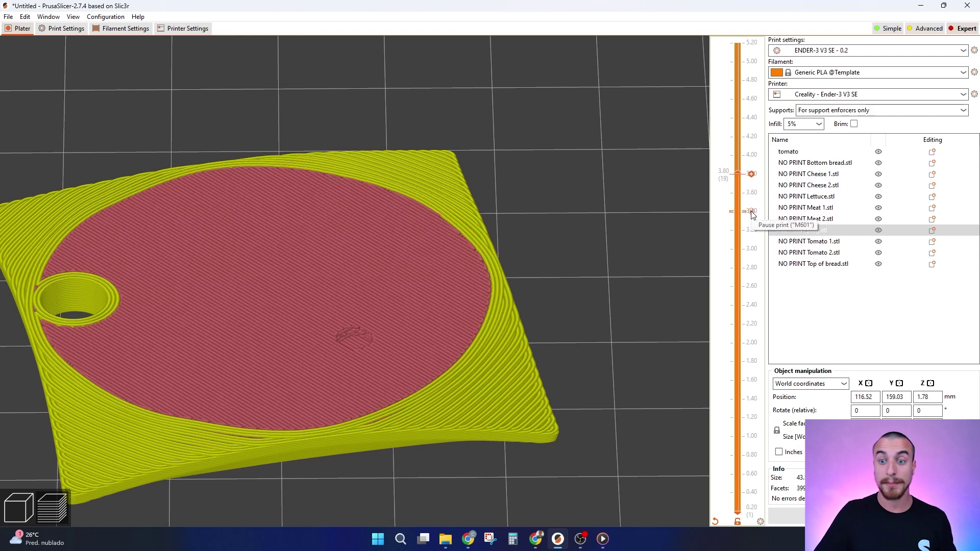
drag(737, 173, 737, 216)
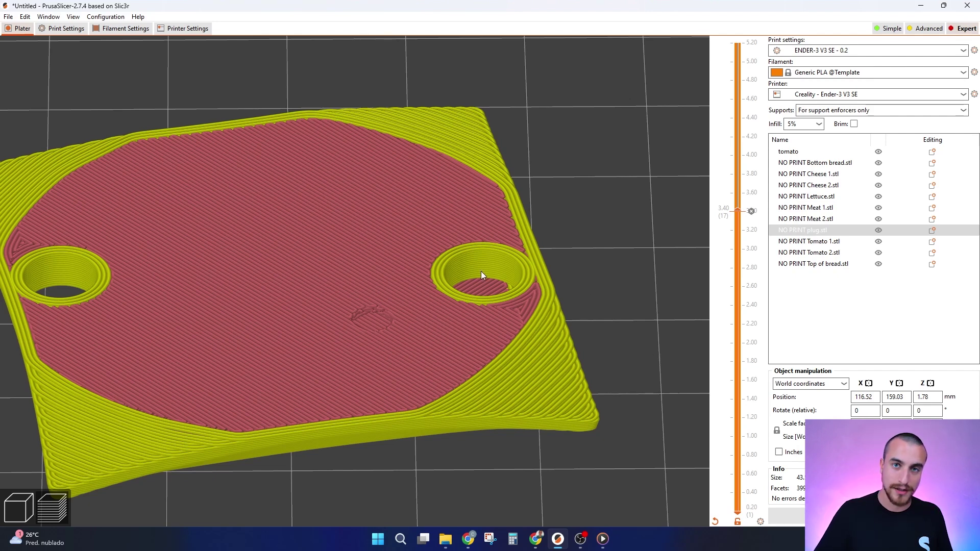
drag(616, 272, 602, 294)
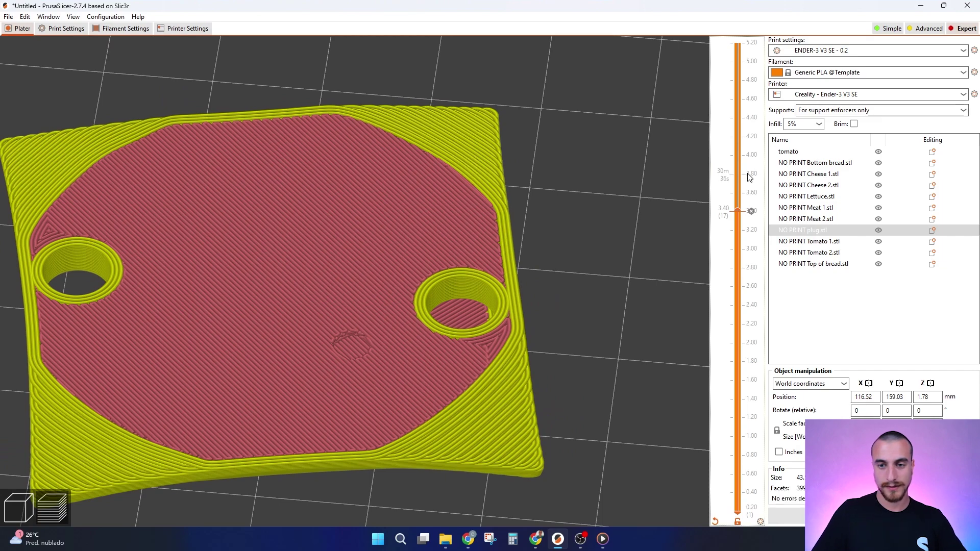
drag(739, 213, 750, 43)
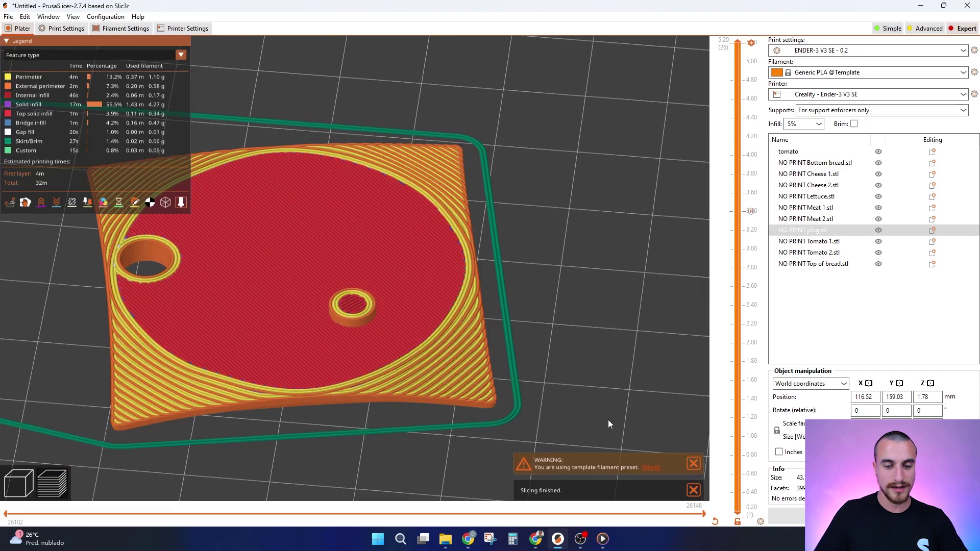
drag(608, 420, 592, 293)
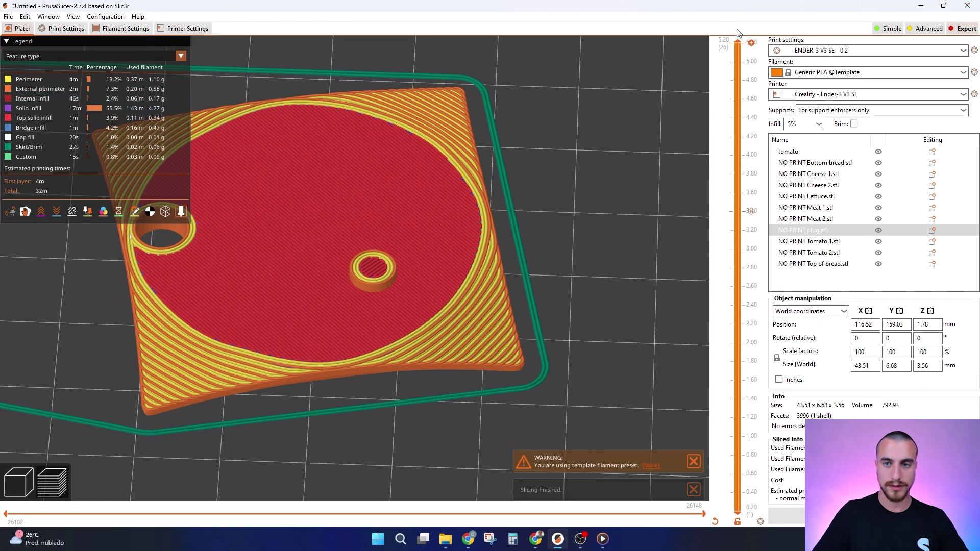
Step: Scrub the preview down to 3.20 mm, then return to the plate editor and select Tomato 2
drag(750, 43, 720, 248)
drag(587, 268, 592, 204)
drag(739, 249, 736, 210)
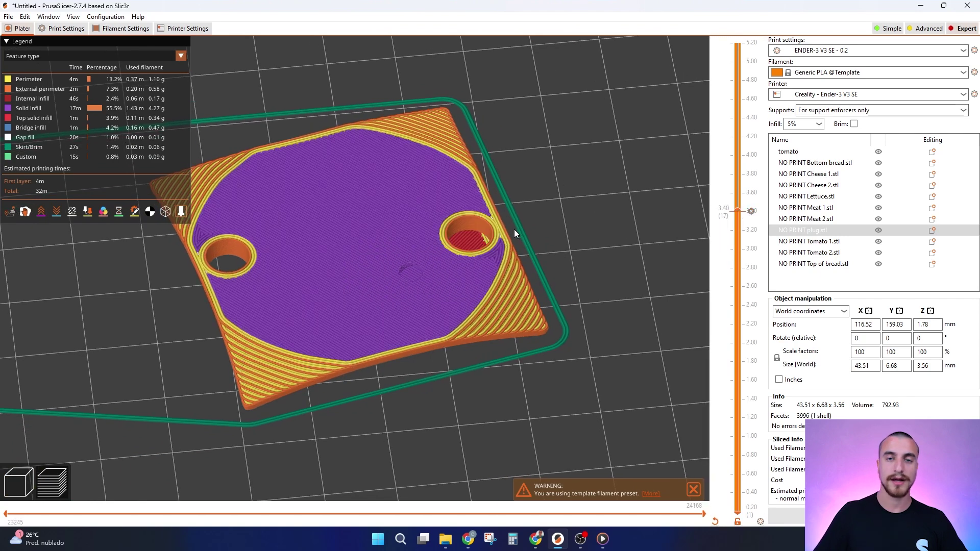
key(Tab)
click(406, 259)
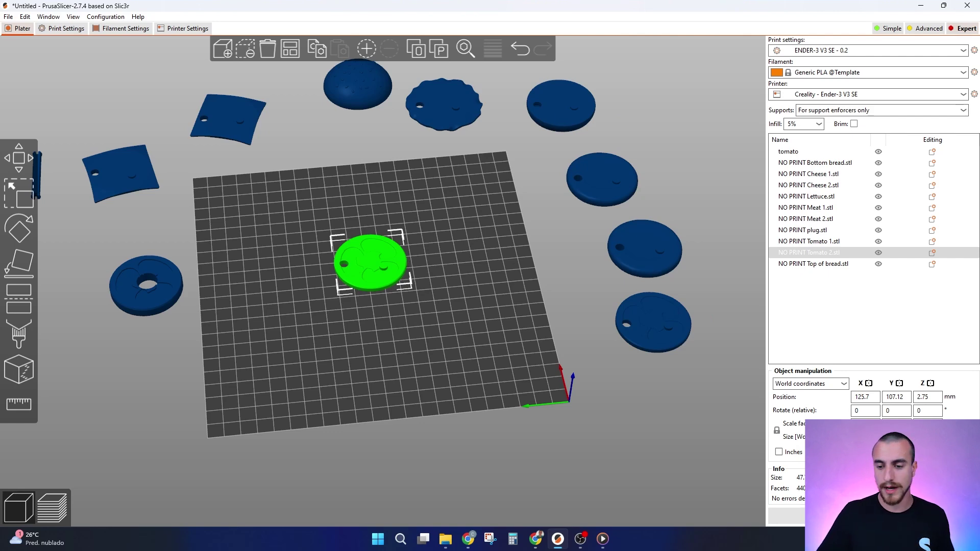
Step: Slice the Tomato 2 disc and lower the layer preview to around 3.60 mm
key(ctrl+r)
scroll(442, 379, up, 3)
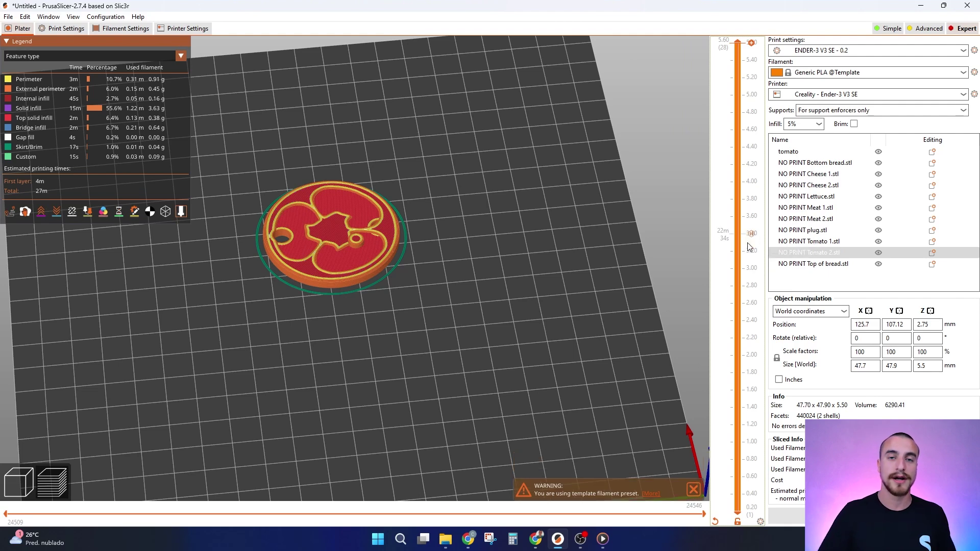
drag(739, 44, 740, 242)
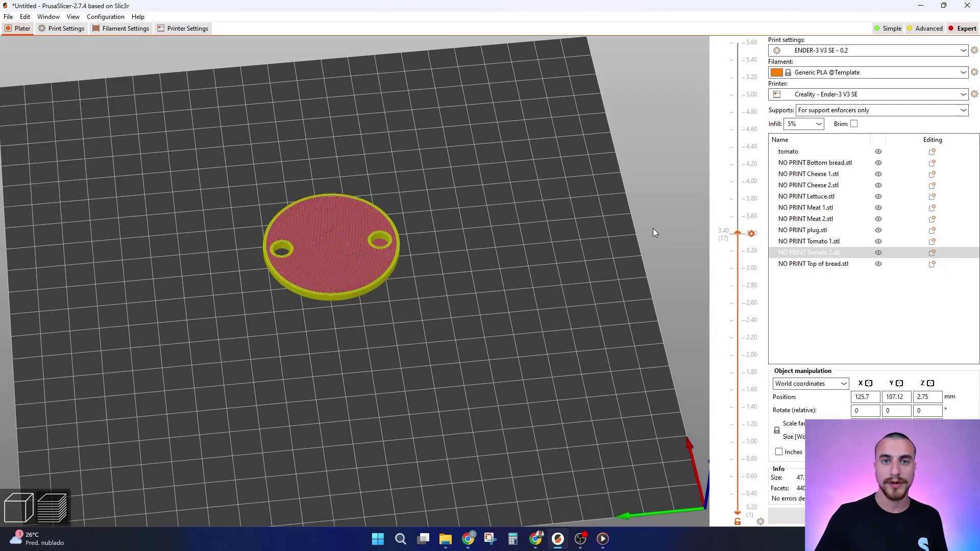
Step: Insert a pause print with the message 'place the magnets' at the 3.40 mm layer
click(751, 234)
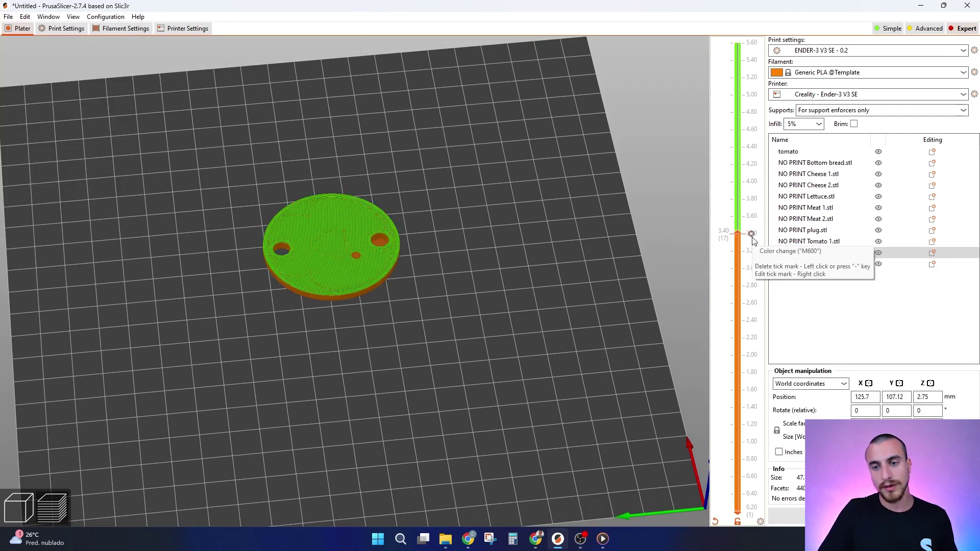
click(751, 234)
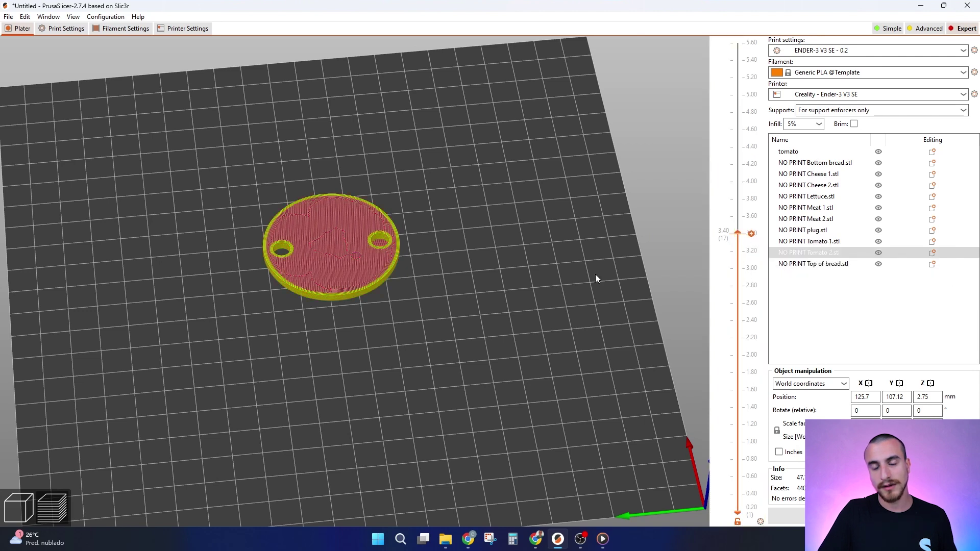
click(751, 235)
click(751, 234)
right_click(751, 234)
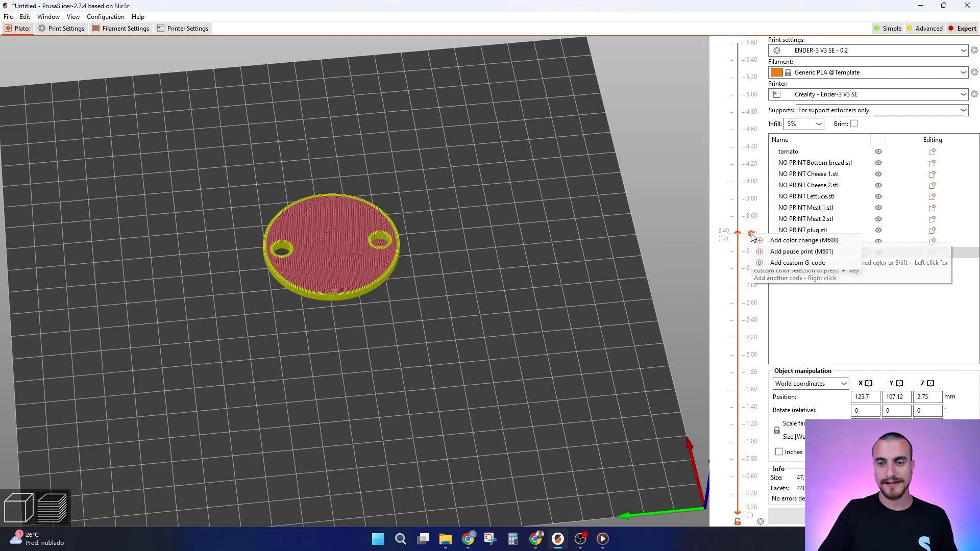
click(778, 254)
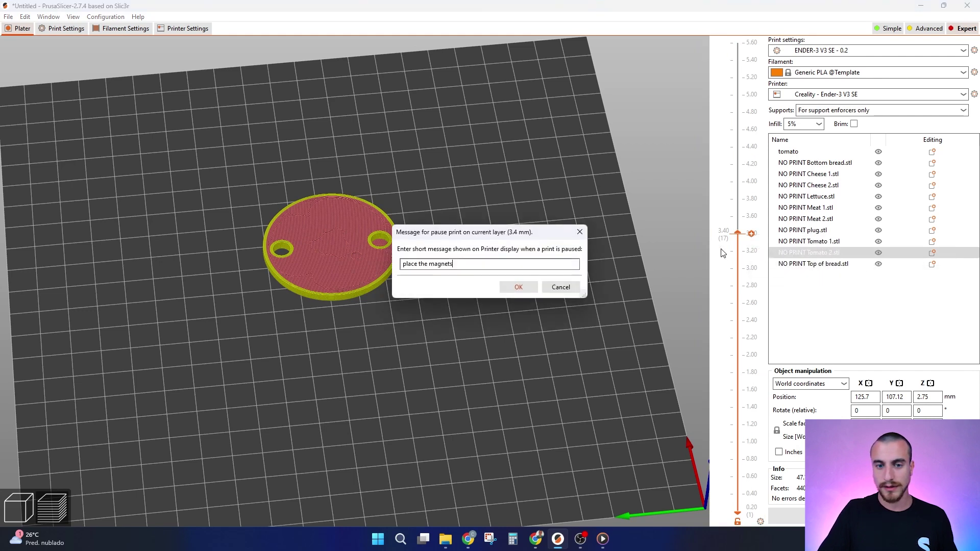
click(519, 288)
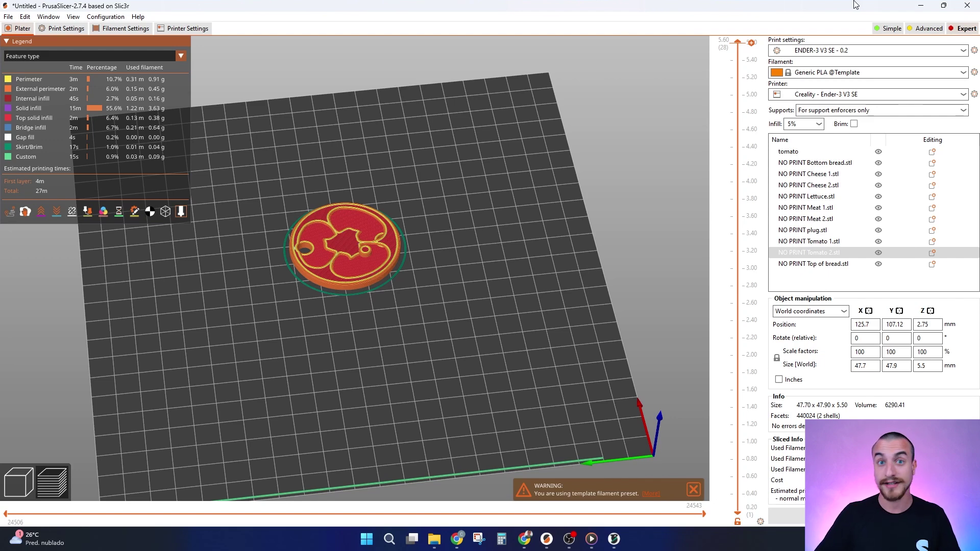
Step: Switch to OrcaSlicer, start a new project and select the Creality Ender-3 V3 SE 0.4 nozzle printer
click(921, 7)
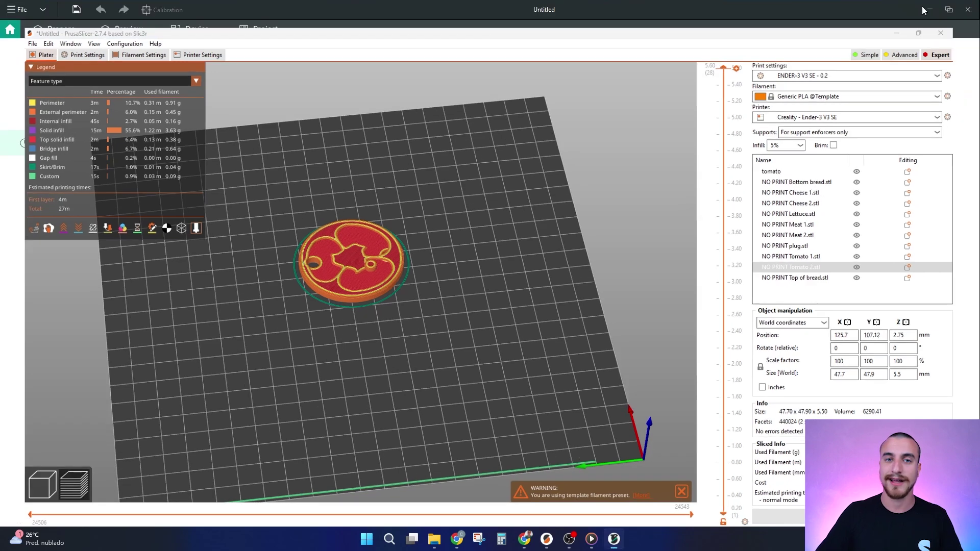
click(219, 87)
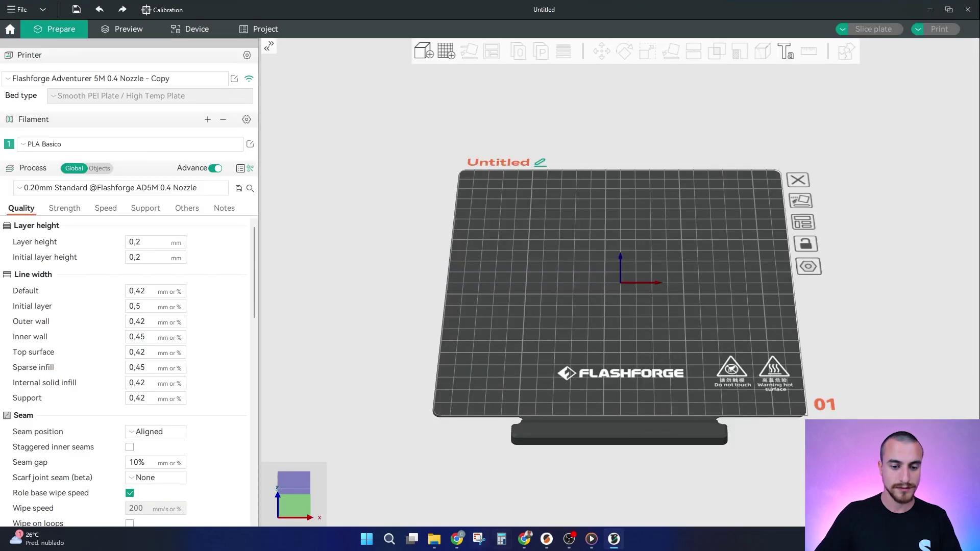
click(62, 78)
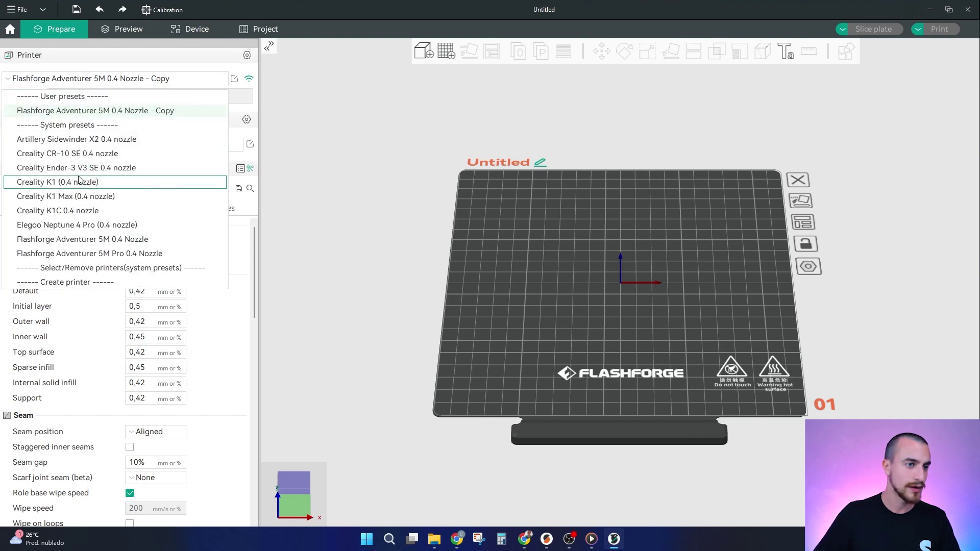
click(77, 168)
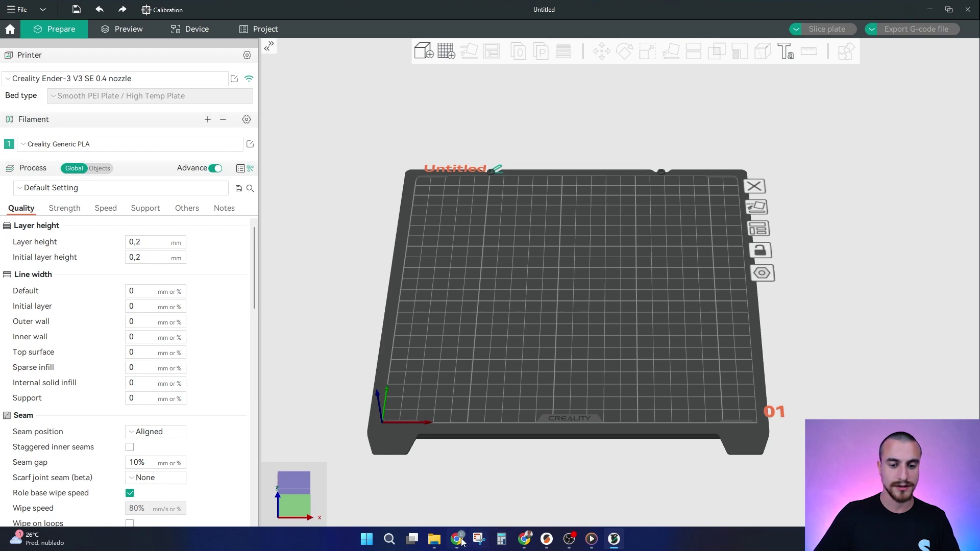
mouse_move(434, 539)
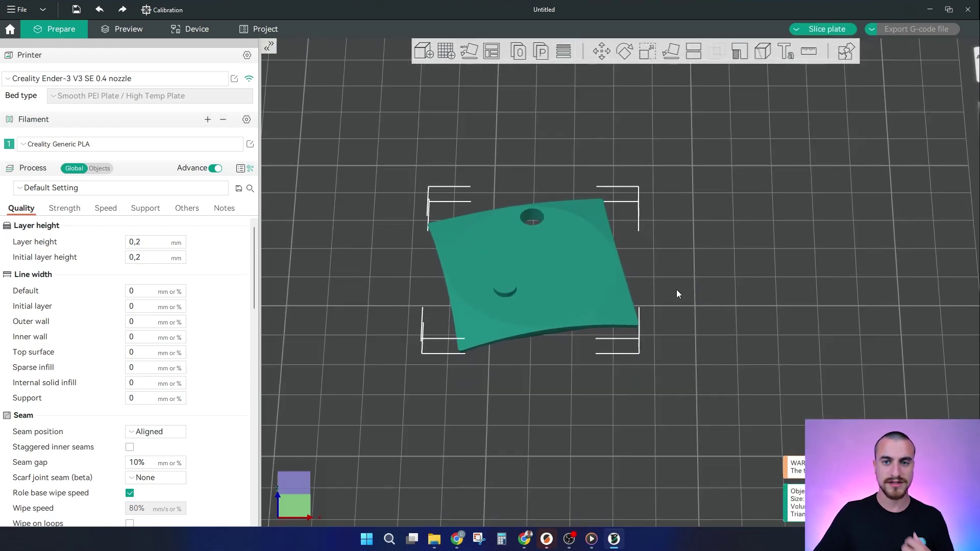
Step: Slice the curved square part, move the preview to layer 17 and insert a pause there
click(829, 29)
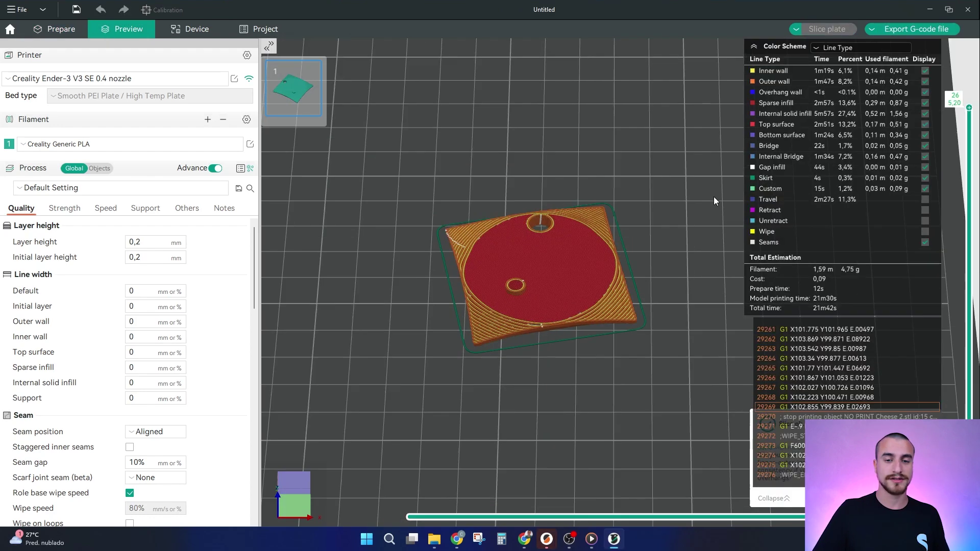
scroll(519, 252, up, 3)
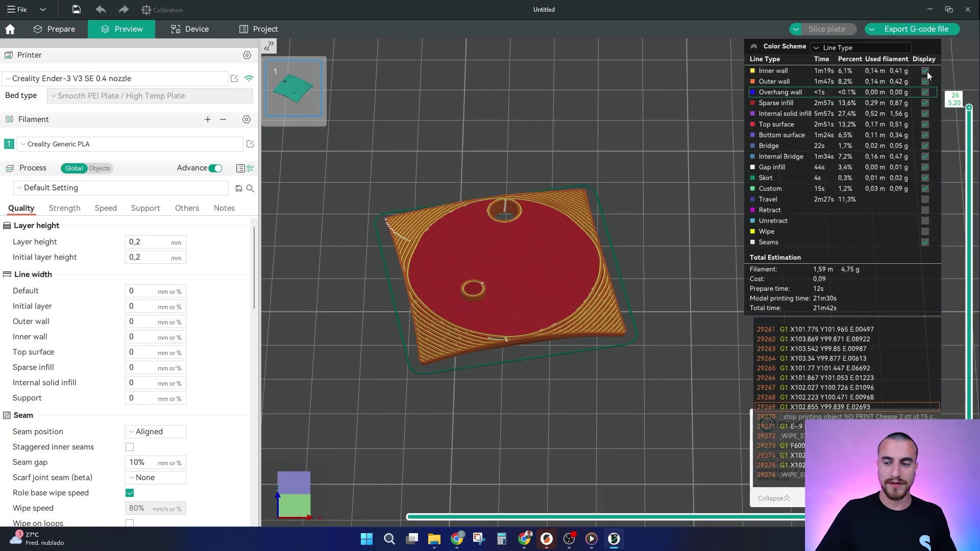
drag(969, 108, 952, 231)
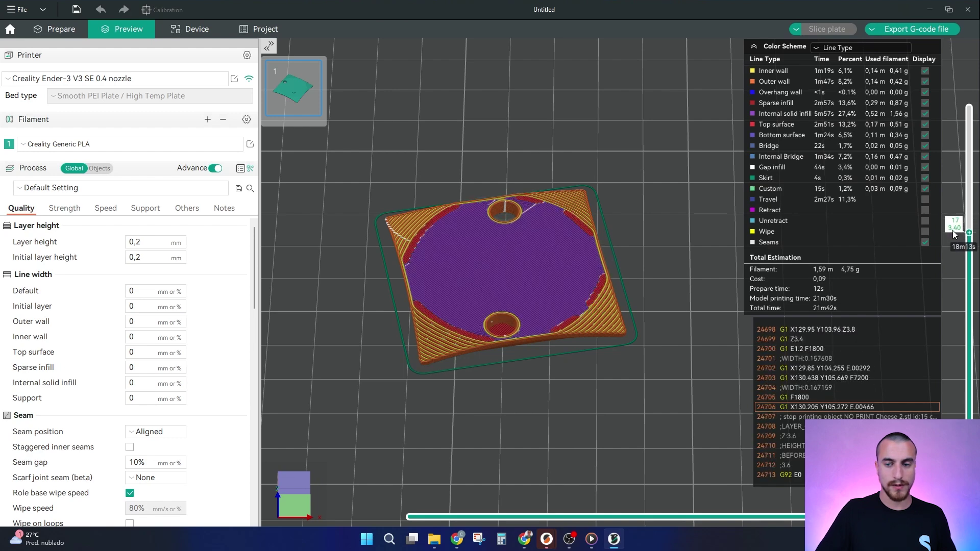
right_click(969, 231)
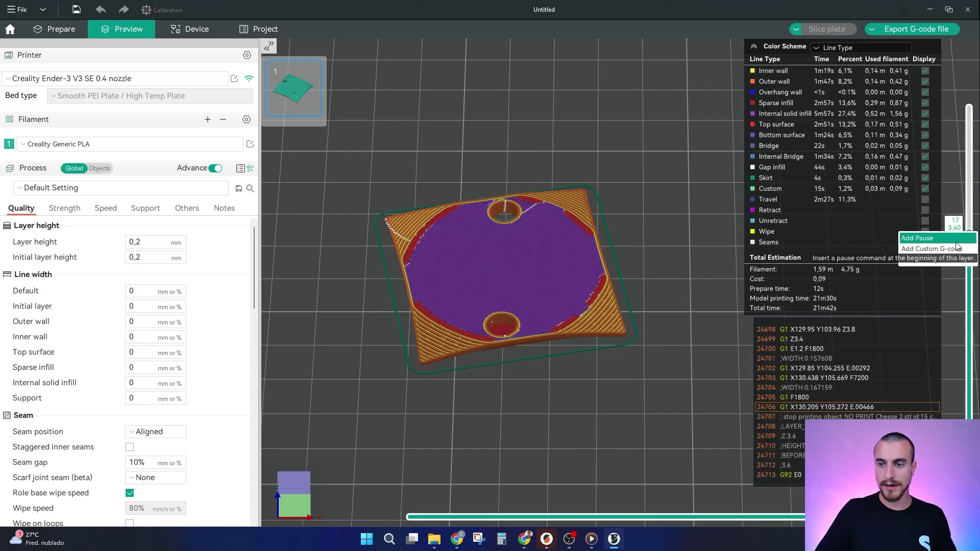
click(917, 238)
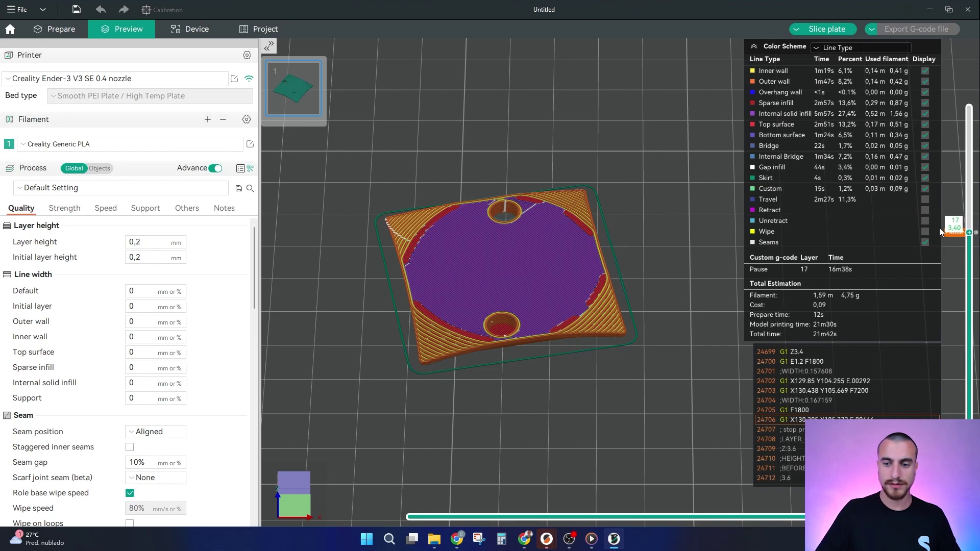
scroll(968, 234, up, 2)
scroll(969, 234, down, 2)
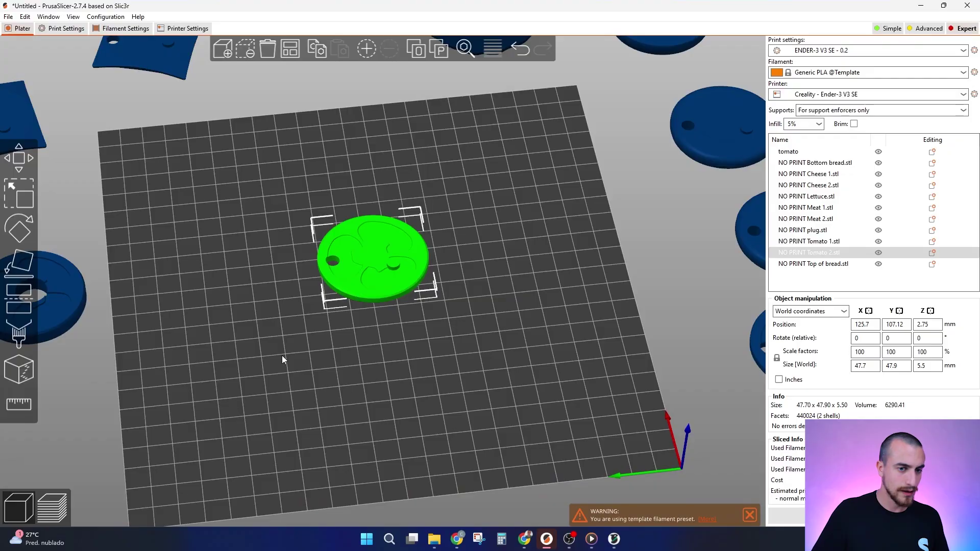
Step: Move Tomato 2 off the bed, centre the Top of bread dome, and slice it
scroll(285, 348, down, 5)
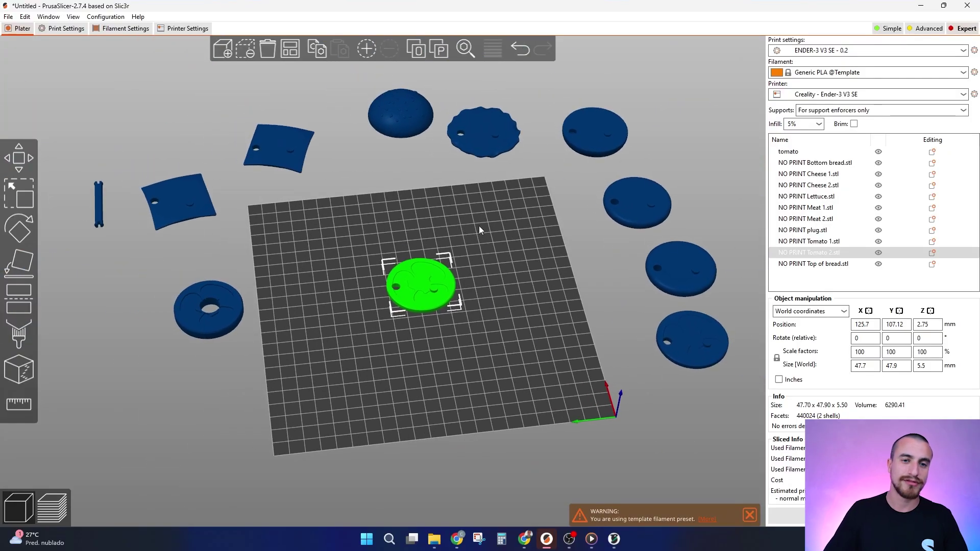
drag(427, 293, 367, 167)
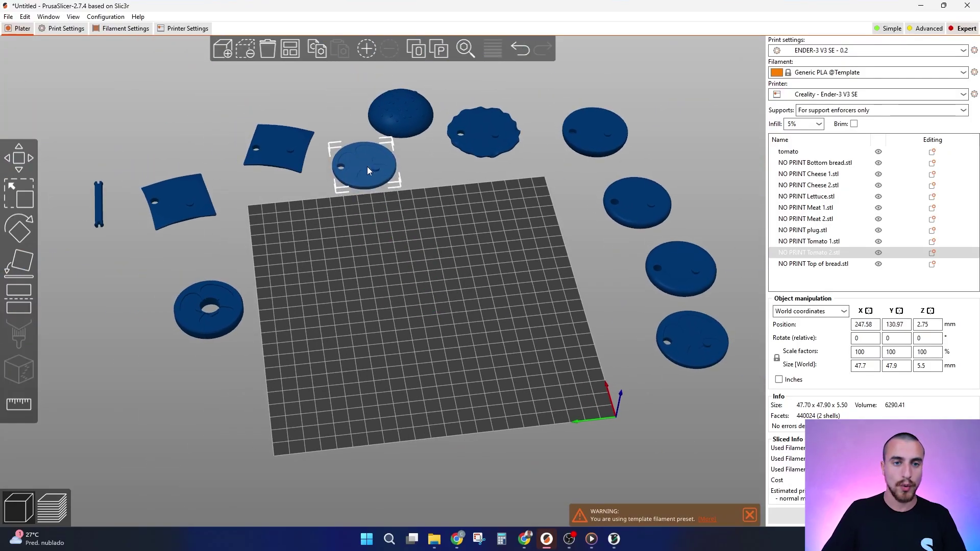
click(404, 120)
drag(406, 124, 413, 270)
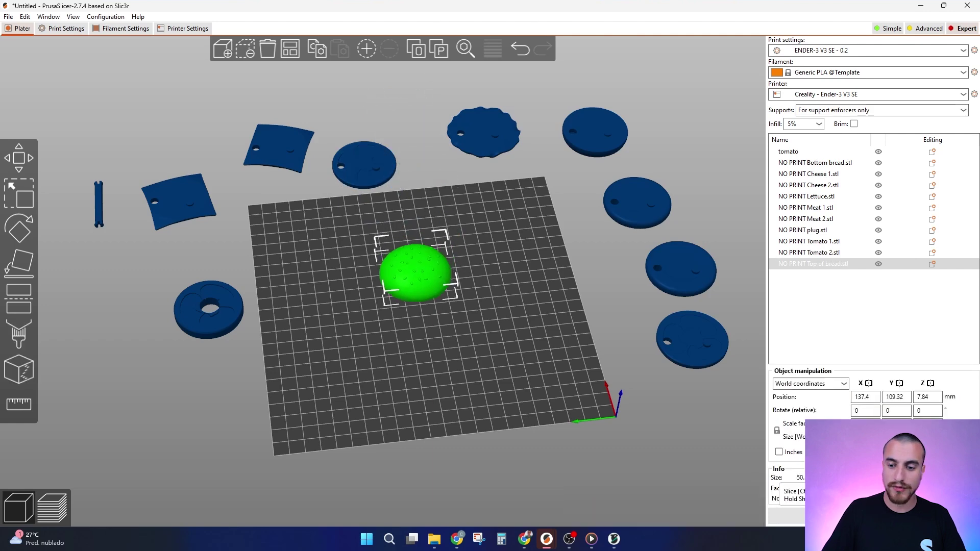
click(788, 515)
Step: Raise the print profile's fill density from 5% to 10%
click(79, 29)
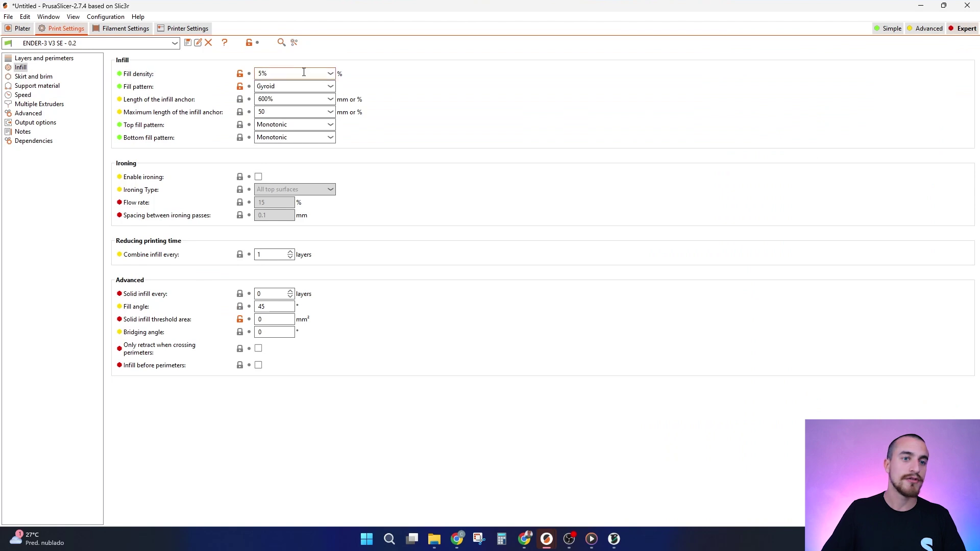
click(330, 75)
click(281, 106)
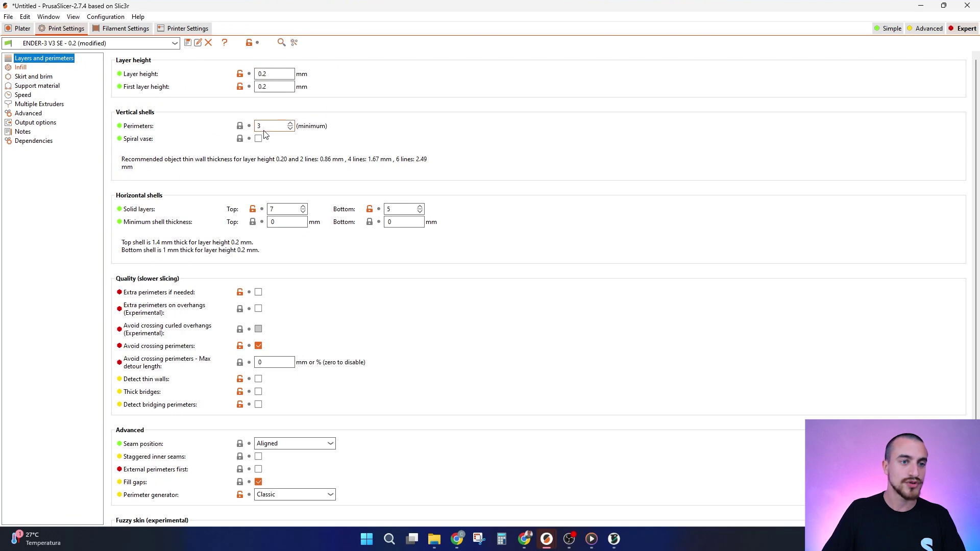
Step: Lower the dome's layer preview to 3.60 mm and add a 'place the magnets' pause print
click(22, 30)
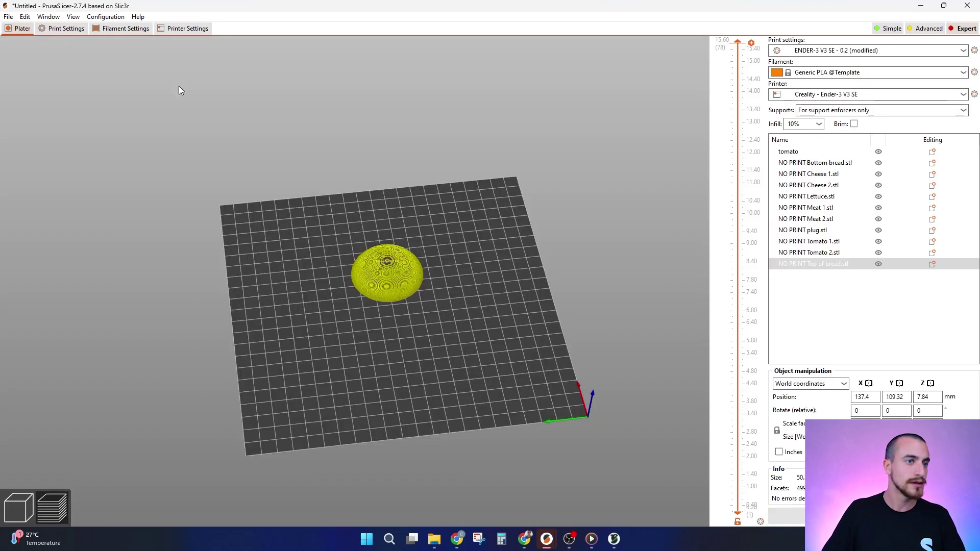
scroll(425, 218, up, 5)
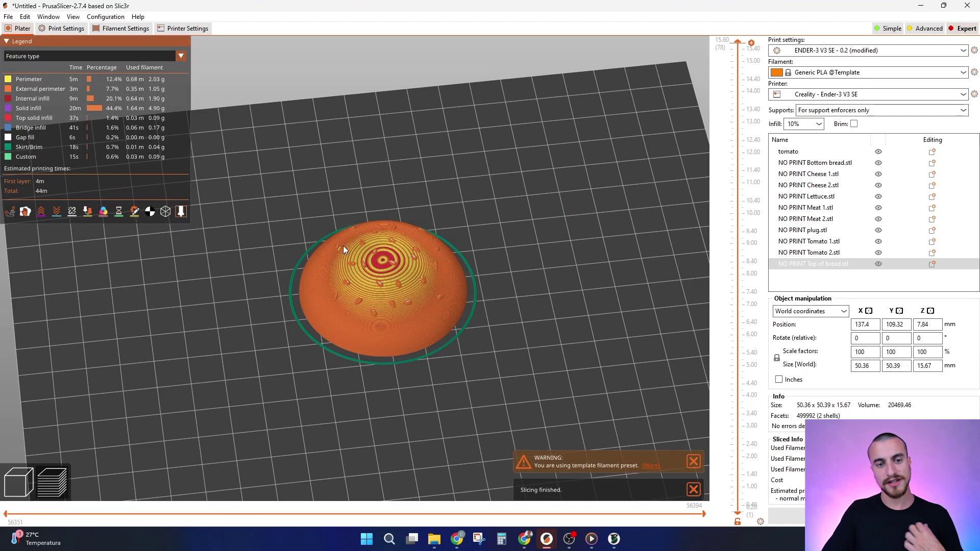
drag(734, 45, 740, 413)
right_click(751, 408)
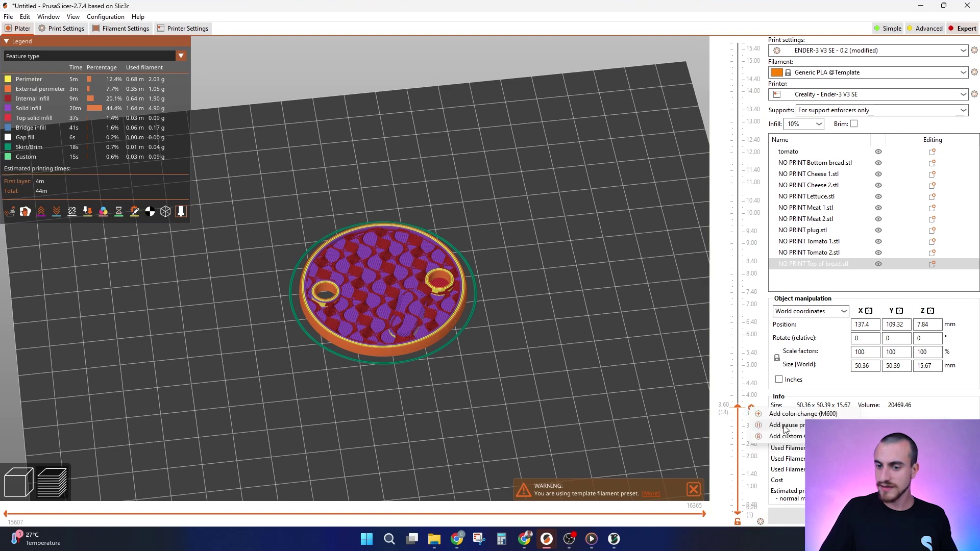
click(786, 426)
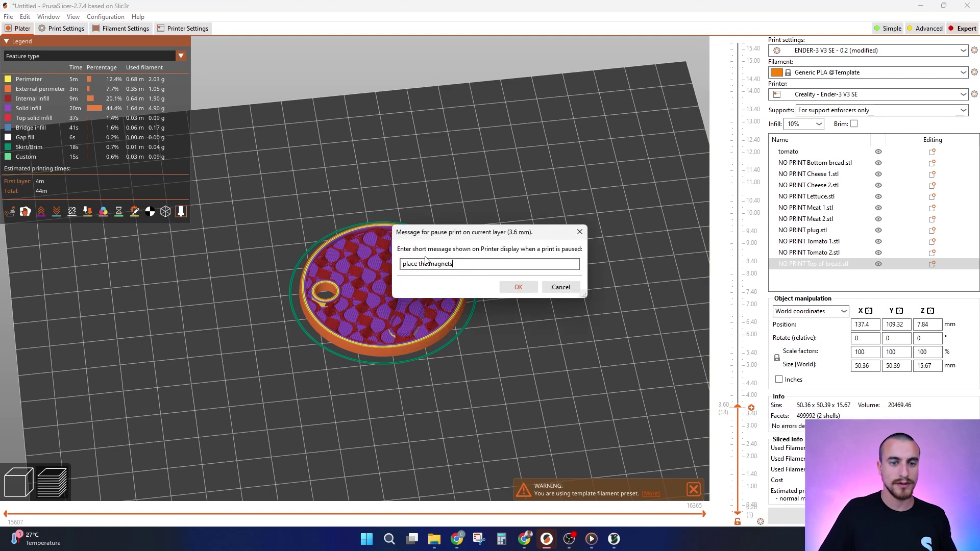
click(535, 287)
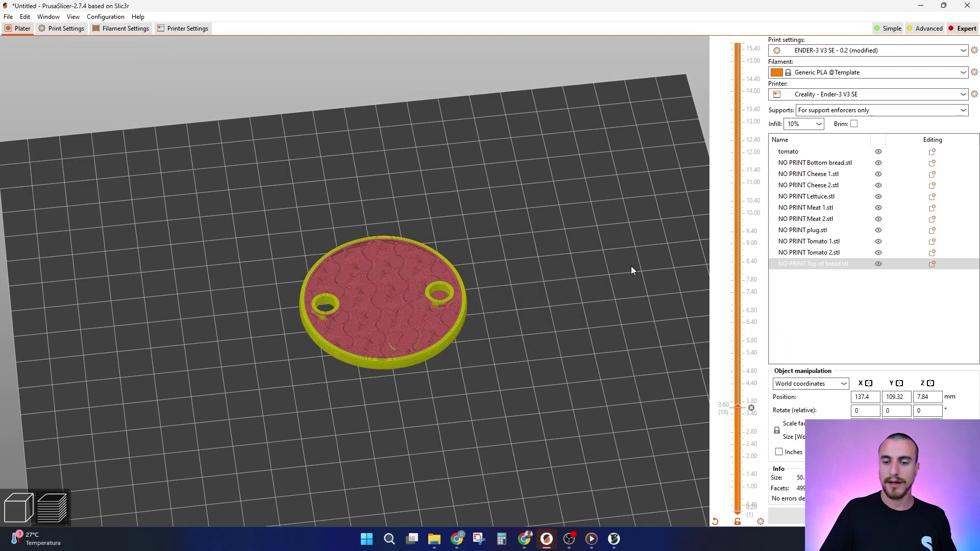